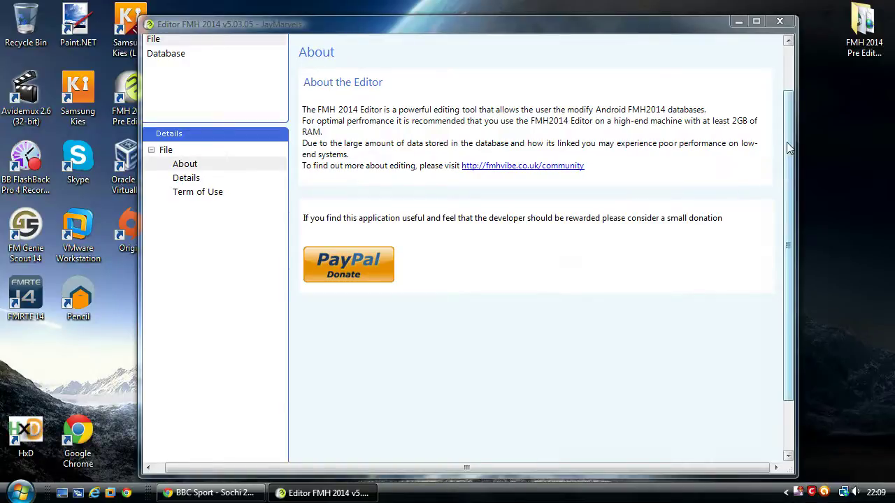
Reposition the editor window higher on the desktop and make it slightly taller.
scroll(786, 147, "up", 2)
left_click_drag(498, 466, 306, 435)
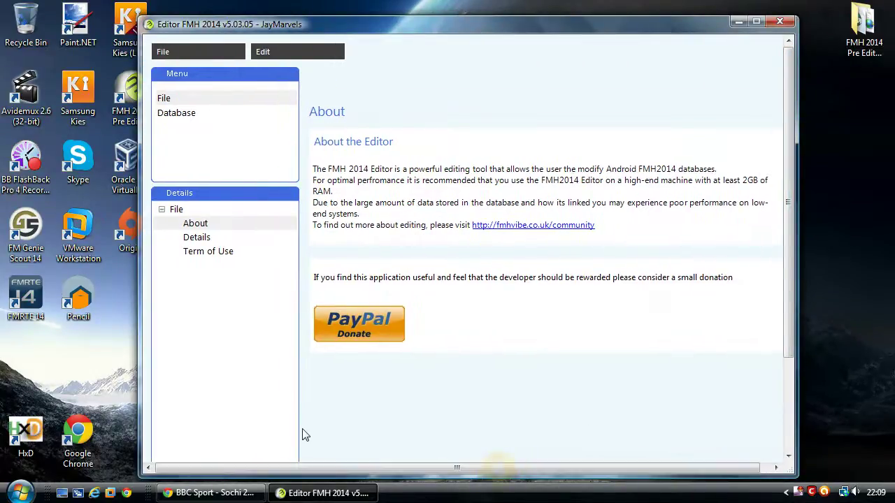
left_click(665, 209)
left_click_drag(592, 29, 591, 14)
left_click(769, 464)
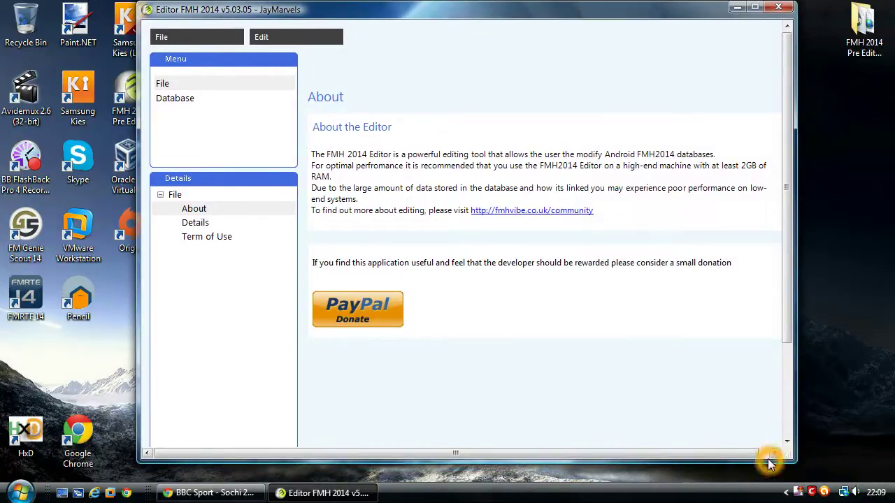
left_click_drag(765, 463, 766, 475)
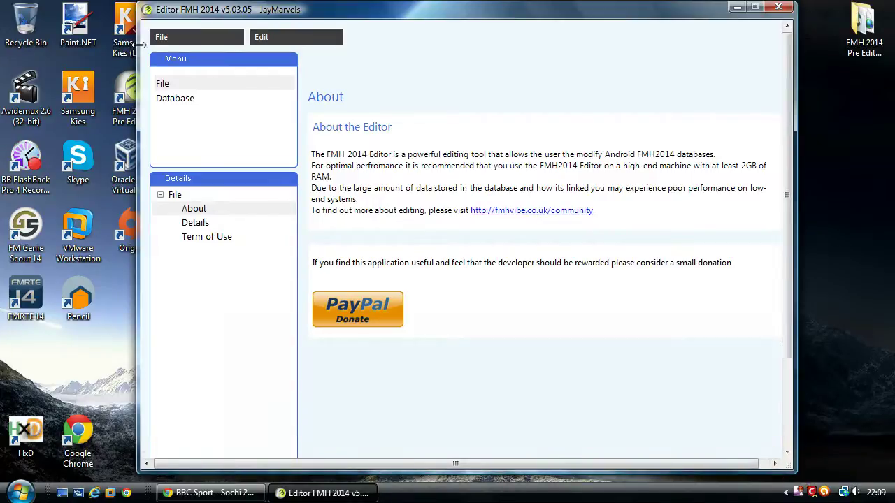
Load the database from the englandsolo folder under Downloads\database and accept the file check messages.
left_click(200, 39)
left_click(187, 55)
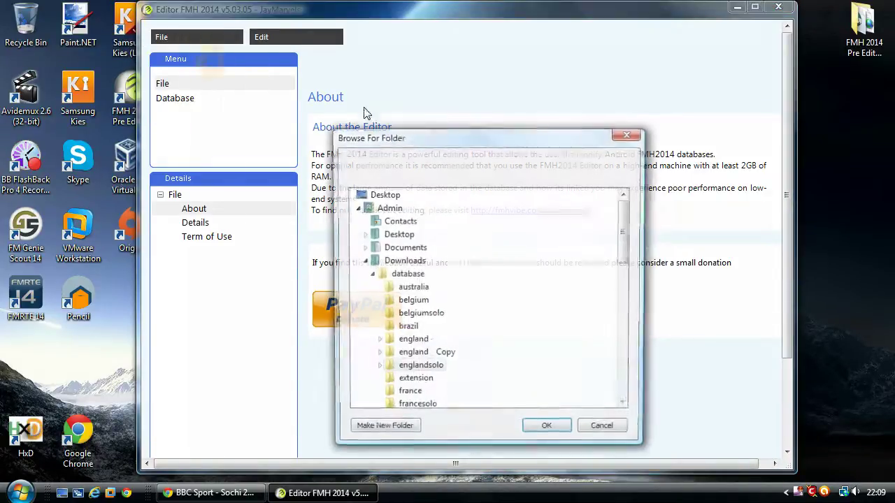
double_click(411, 366)
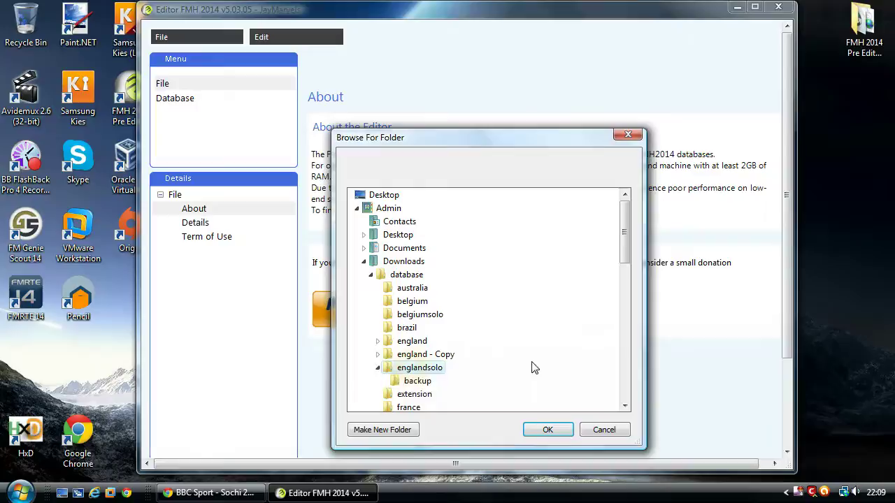
left_click(559, 432)
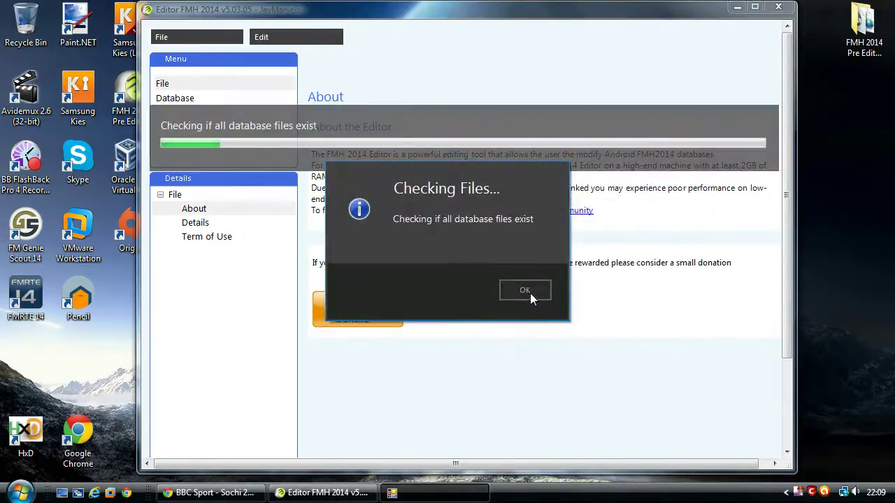
left_click(530, 294)
left_click(533, 288)
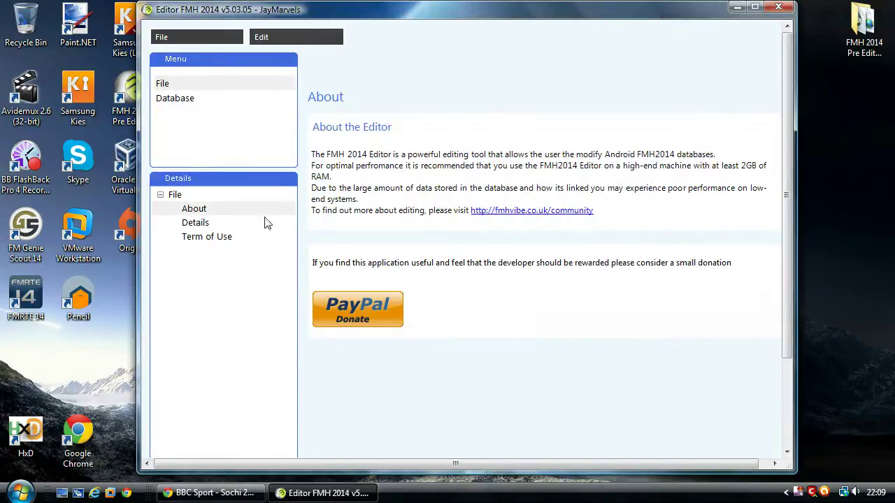
Show the list of nations in the loaded database.
left_click(167, 101)
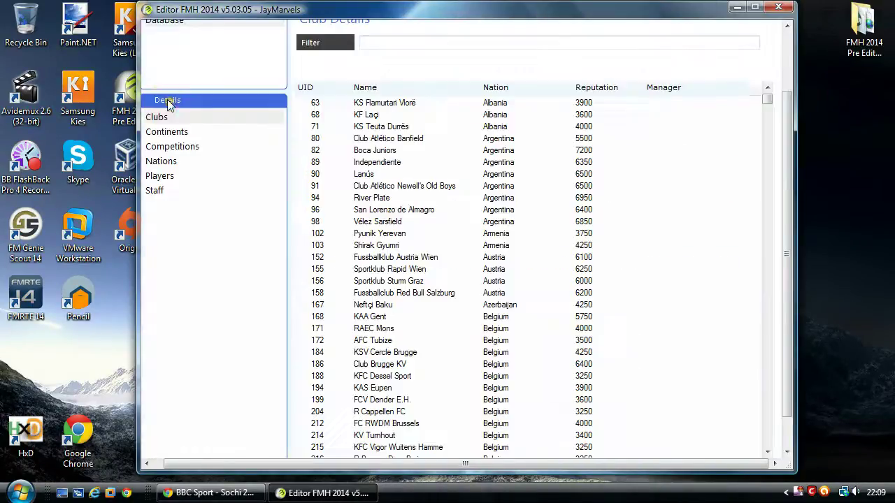
left_click(158, 163)
left_click_drag(315, 464, 241, 465)
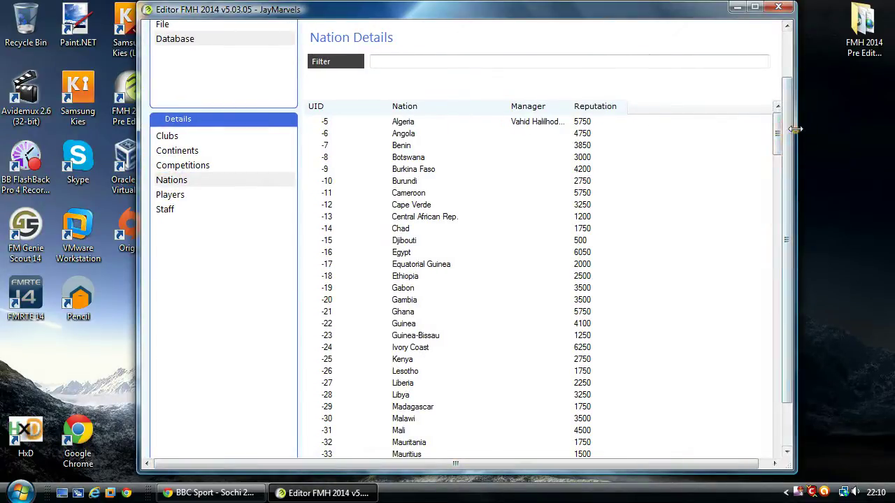
left_click_drag(796, 129, 798, 129)
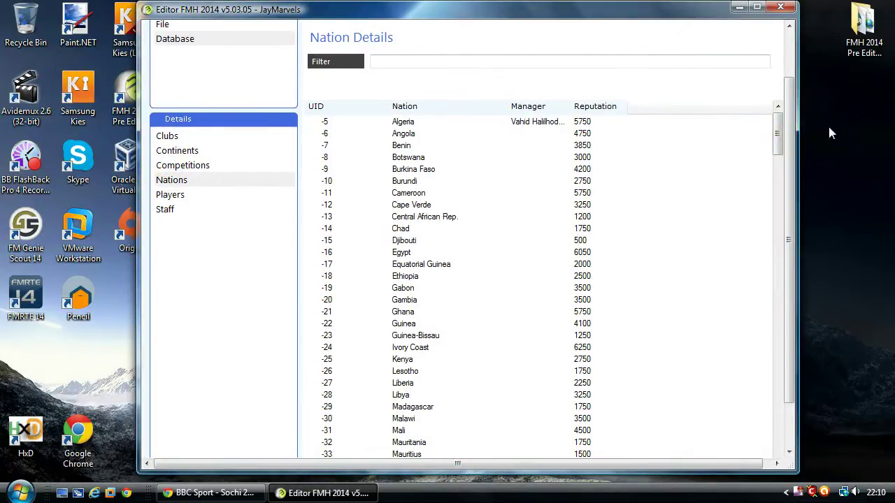
Filter the nations by "scot" and open the nation details of Scotland.
left_click(419, 59)
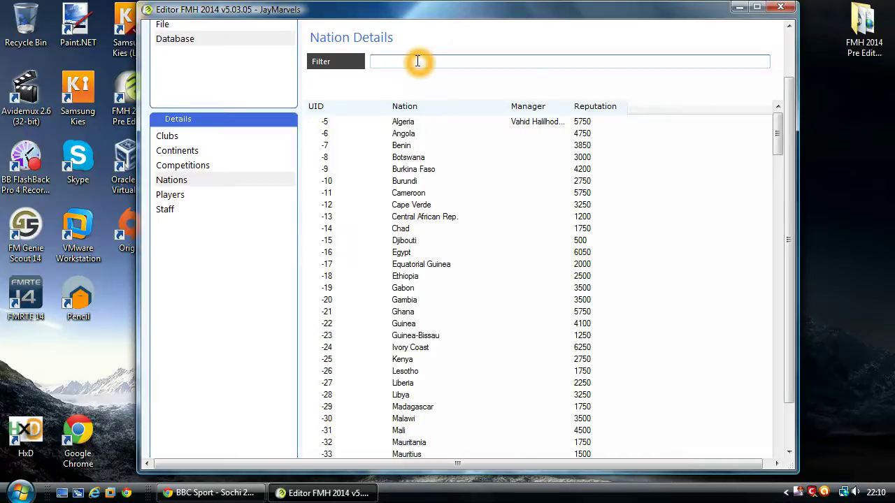
type("scot")
key("Return")
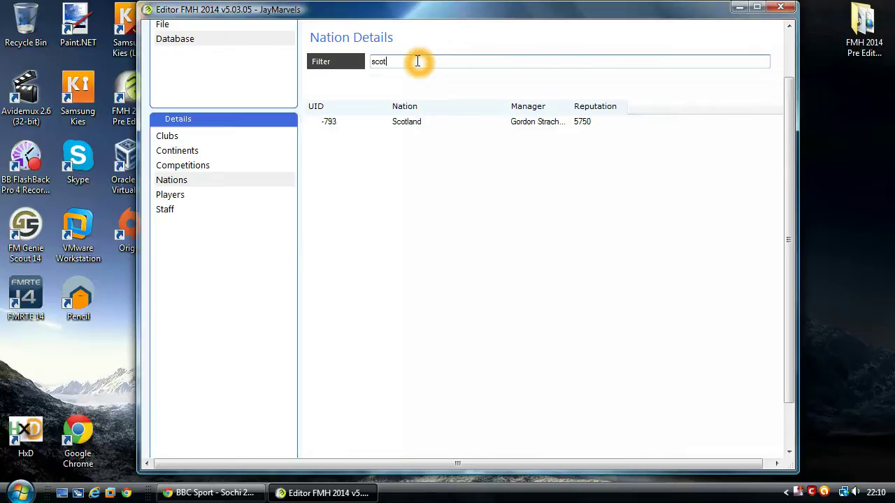
left_click(407, 125)
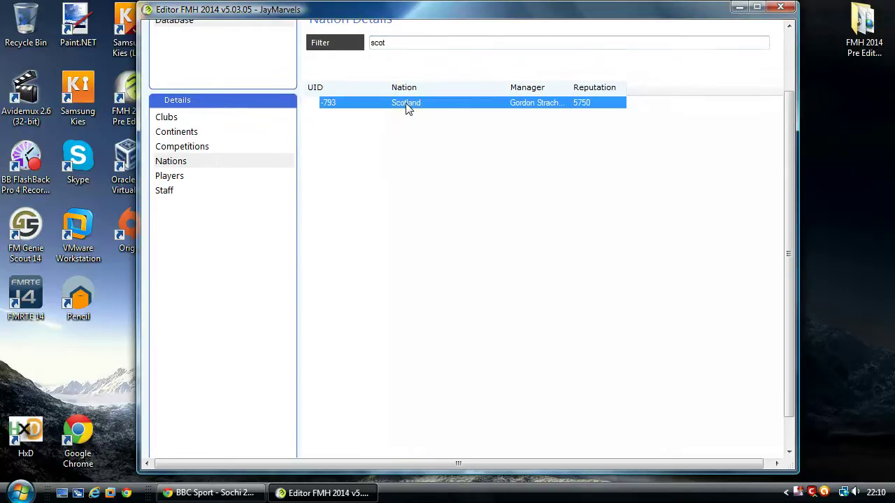
double_click(405, 103)
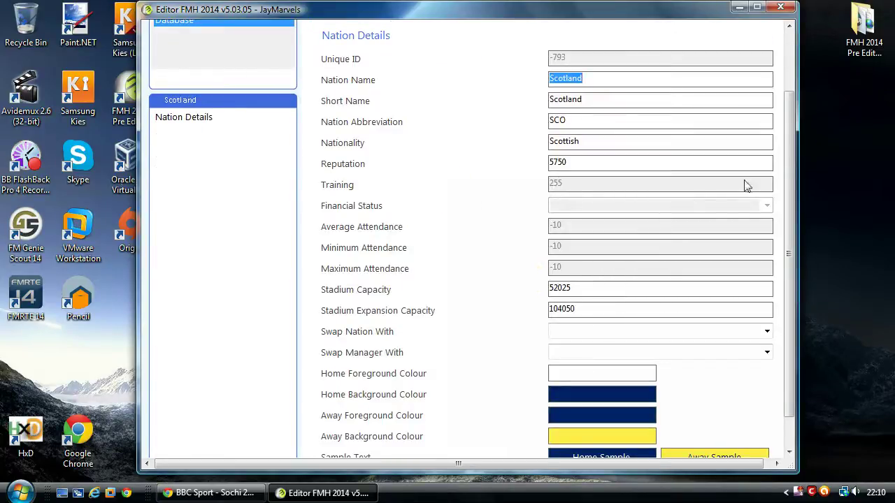
Examine Scotland's nation details, especially the nation name and short name fields.
left_click_drag(793, 156, 788, 271)
left_click_drag(792, 190, 796, 144)
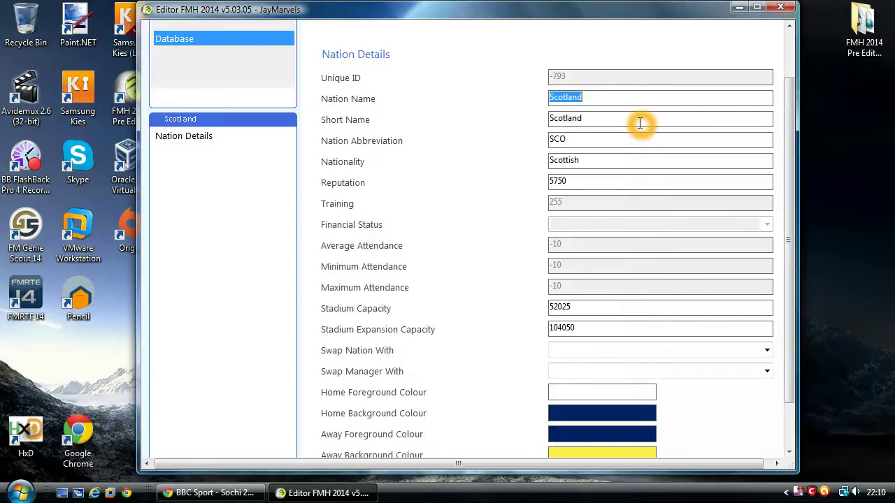
left_click(602, 97)
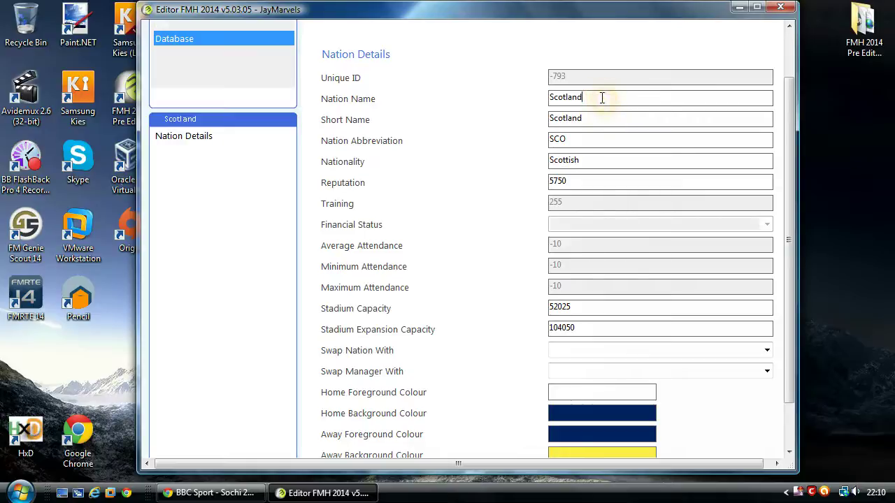
left_click_drag(599, 96, 306, 88)
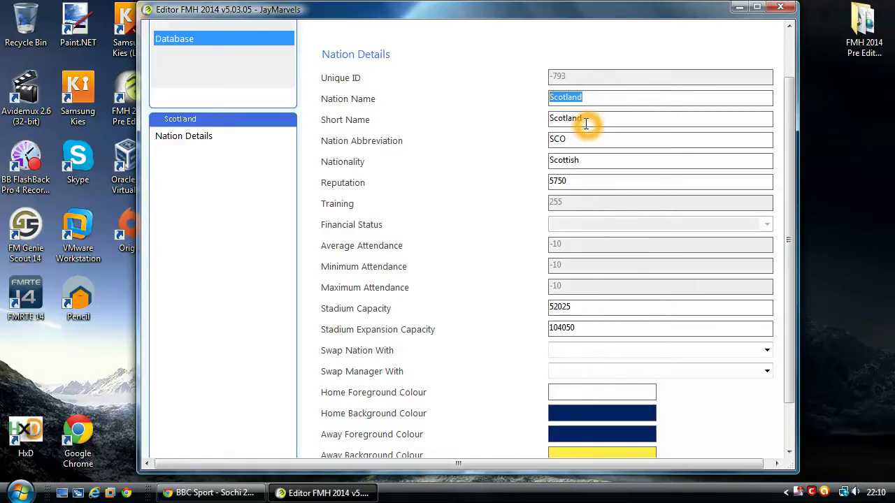
left_click_drag(604, 120, 335, 96)
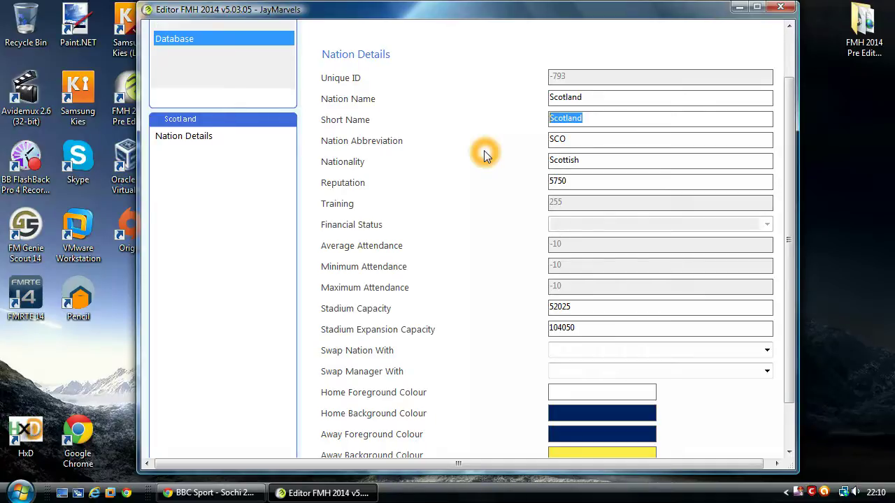
double_click(608, 97)
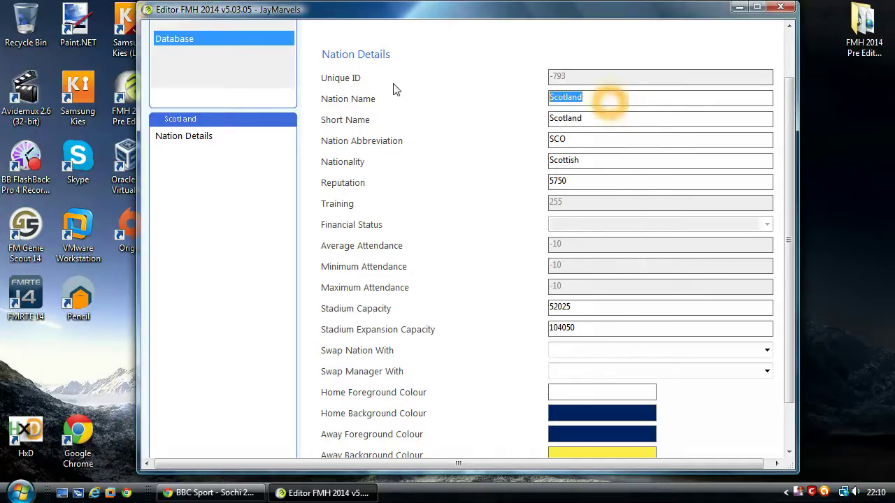
double_click(595, 118)
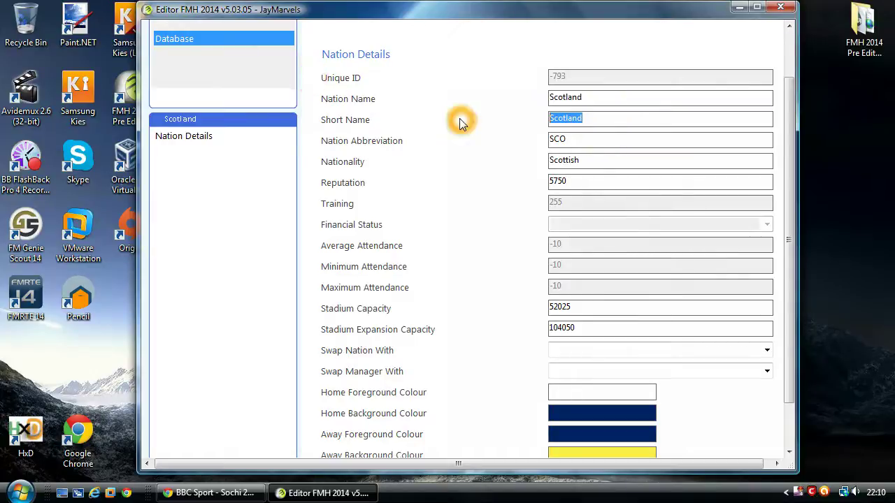
double_click(605, 118)
double_click(595, 98)
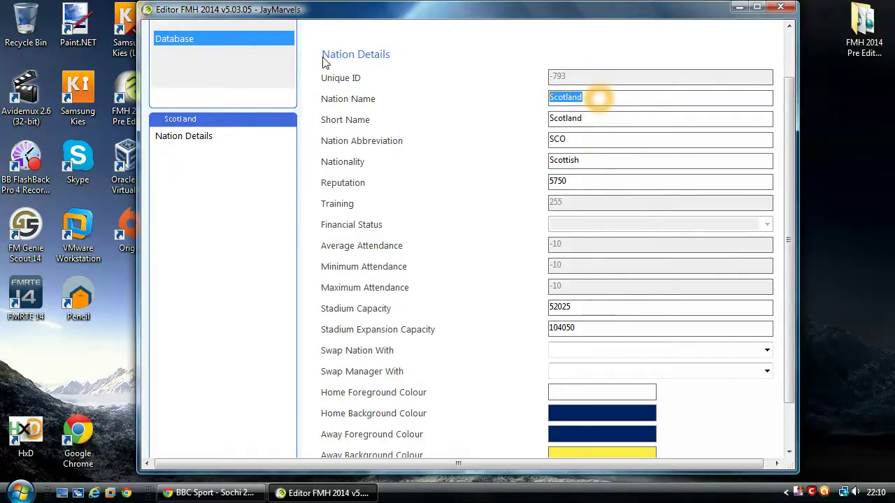
double_click(587, 99)
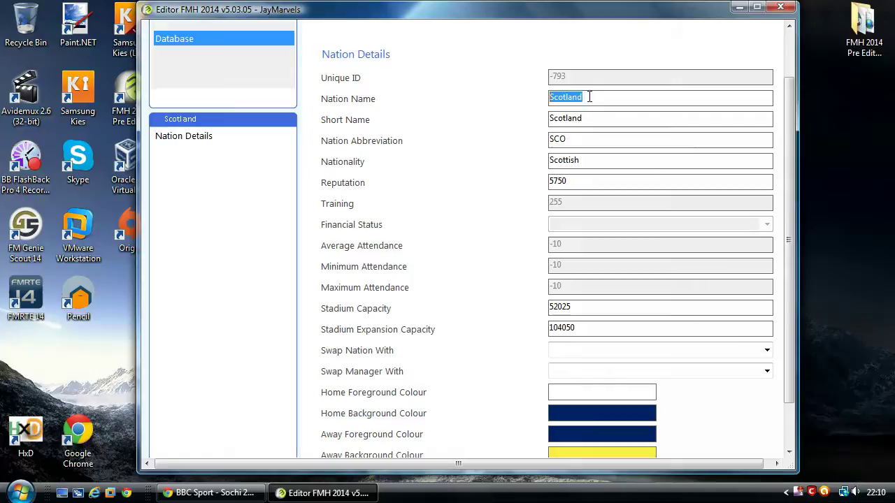
left_click(611, 129)
type("Falkland")
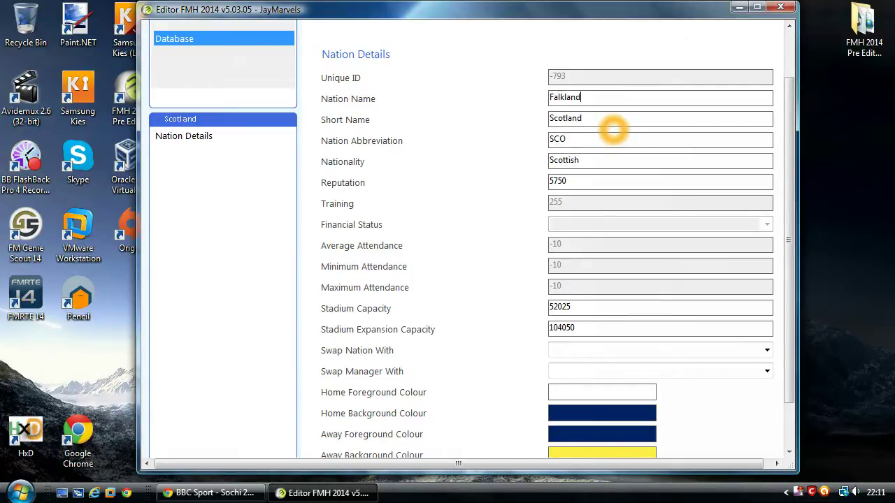
type("s")
double_click(590, 119)
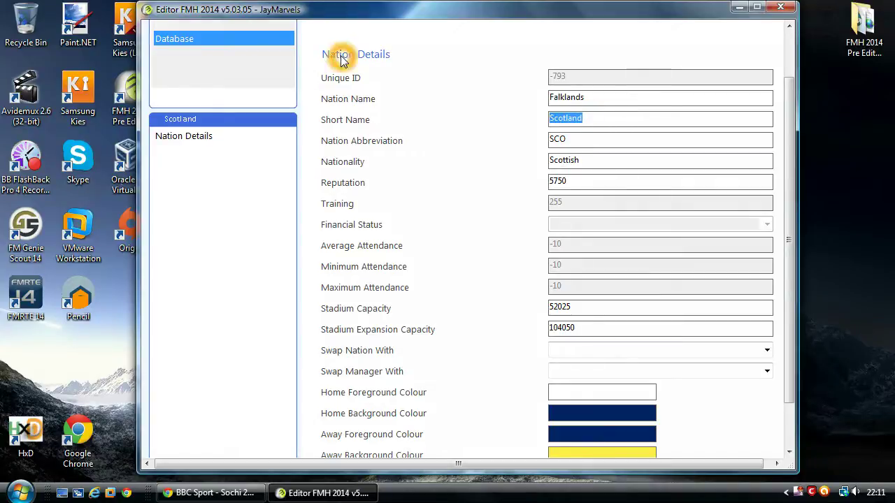
double_click(598, 99)
type("Scot")
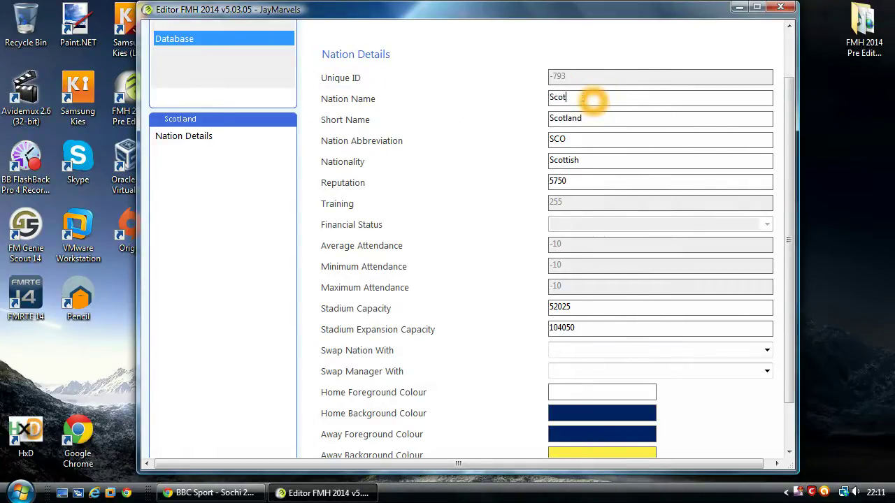
type("land")
left_click(599, 145)
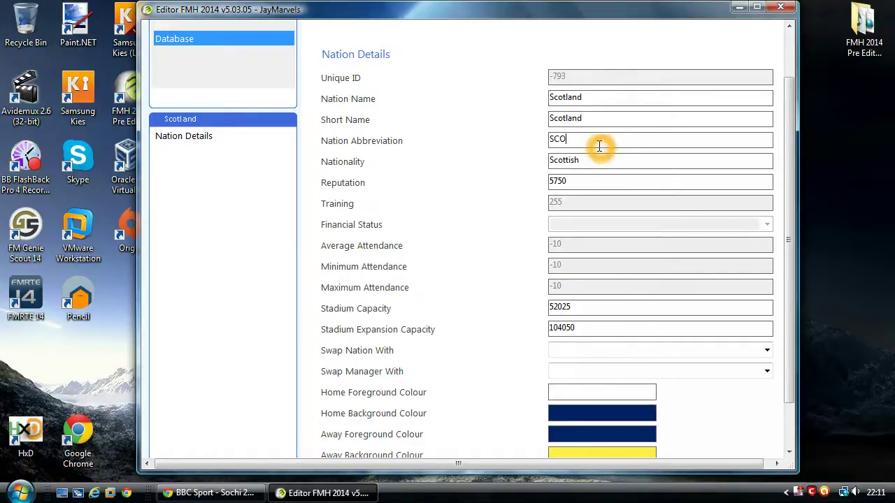
double_click(589, 139)
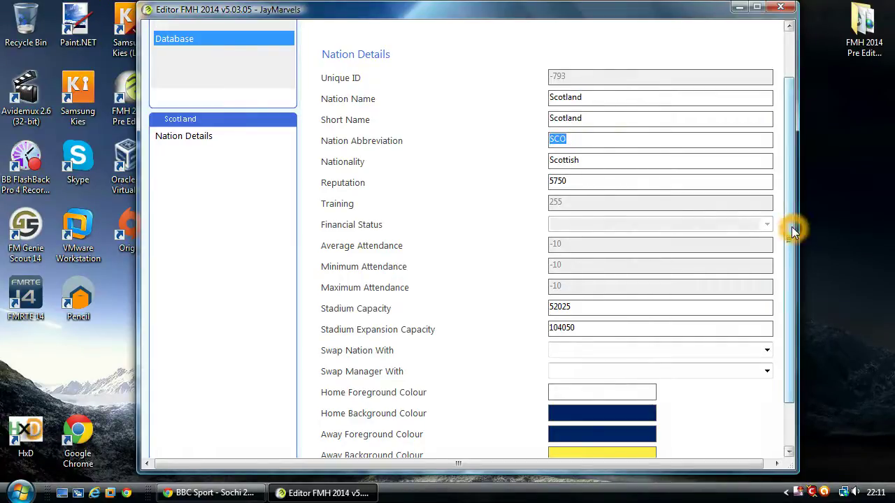
double_click(592, 139)
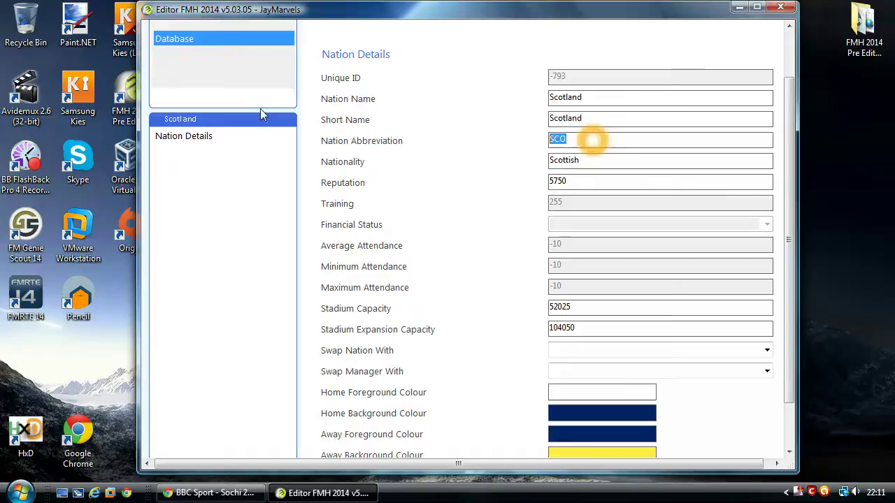
Change Scotland's nation name to Falklands.
double_click(594, 100)
type("fa")
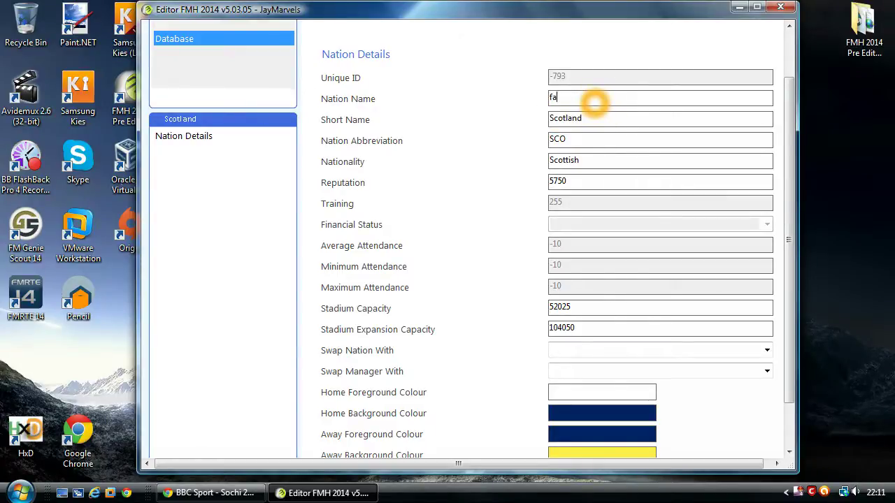
type("lk")
key("BackSpace")
key("BackSpace")
key("BackSpace")
key("BackSpace")
type("Falklands")
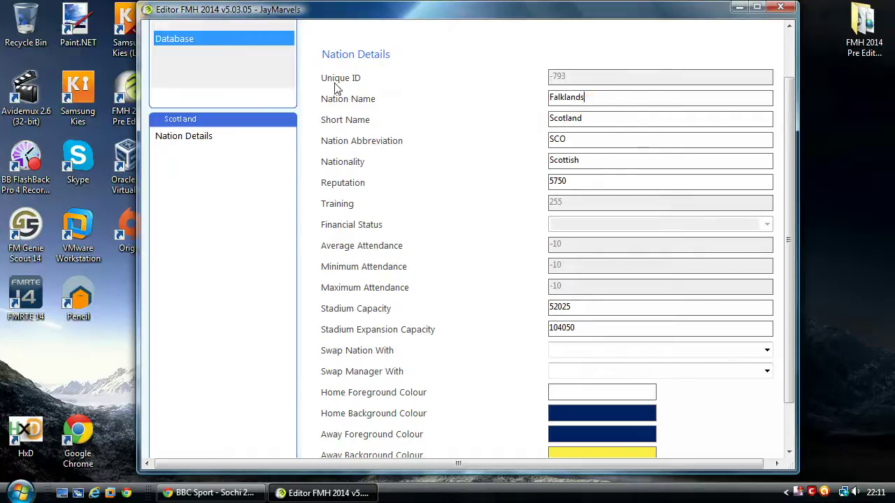
Copy the nation name Falklands into the short name and set the nation abbreviation to FLK.
double_click(598, 98)
key("ctrl+c")
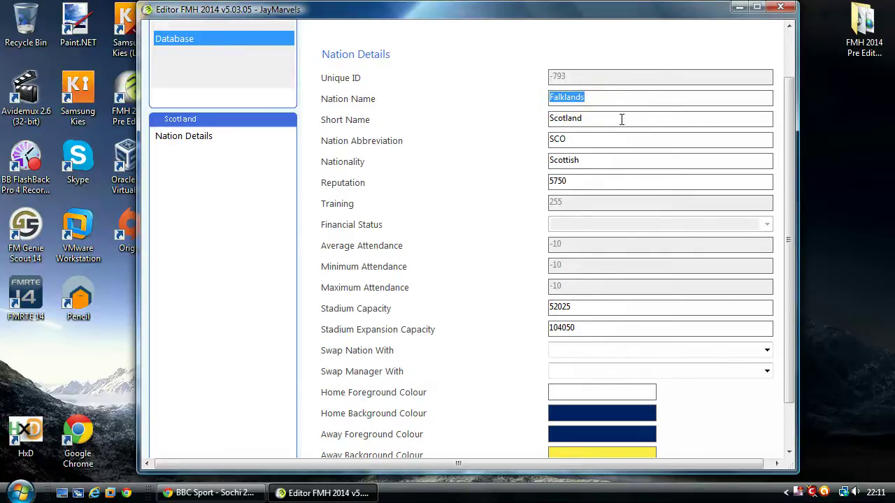
left_click_drag(607, 119, 348, 113)
key("ctrl+v")
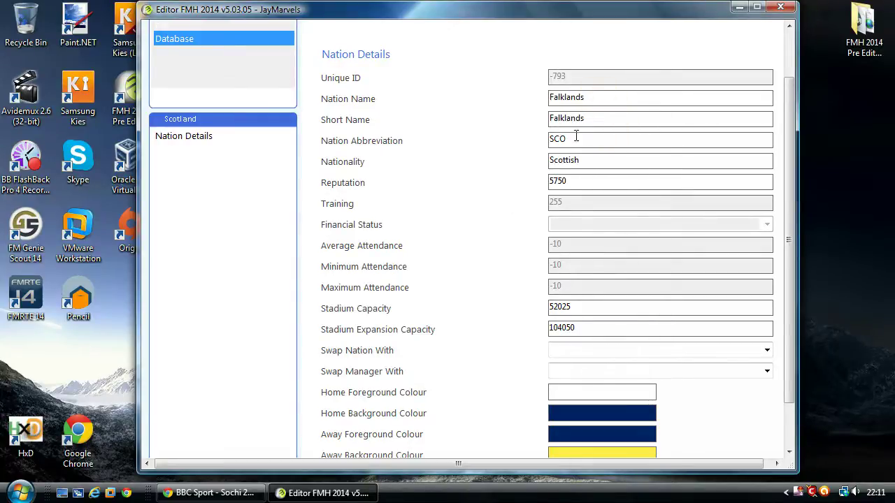
left_click_drag(590, 140, 383, 130)
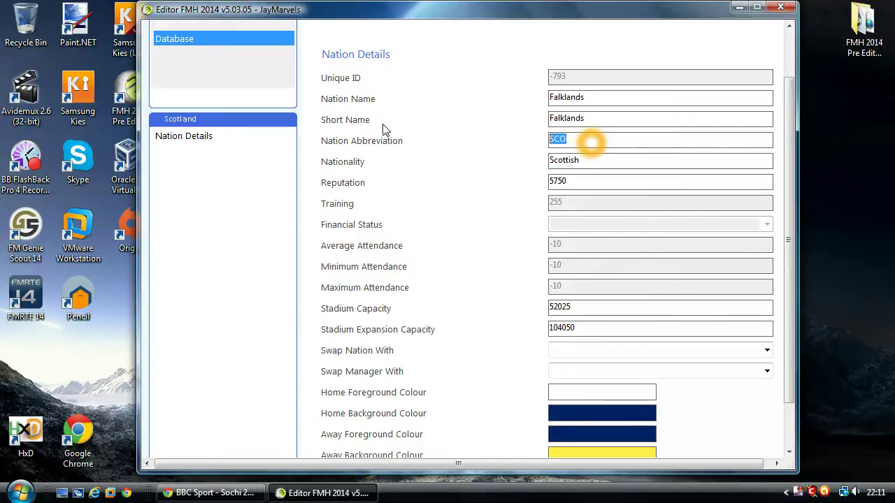
type("FLK")
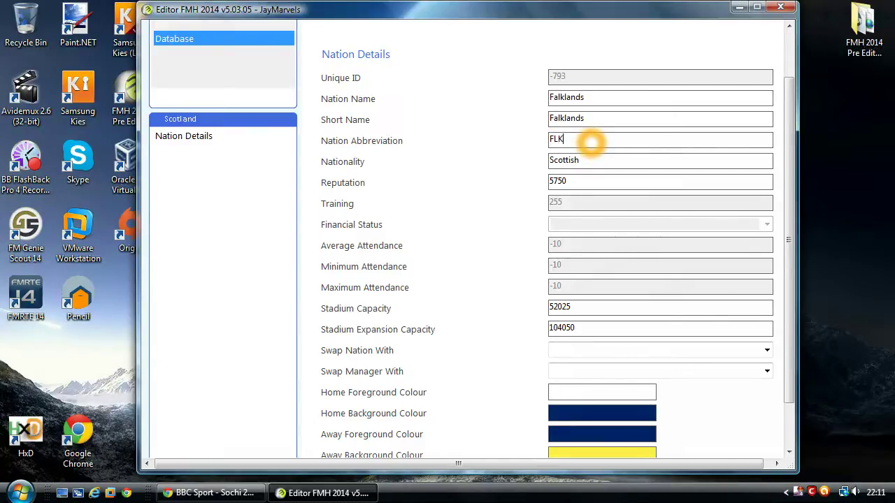
Change the nationality to British and set the nation's reputation to 7000.
double_click(606, 160)
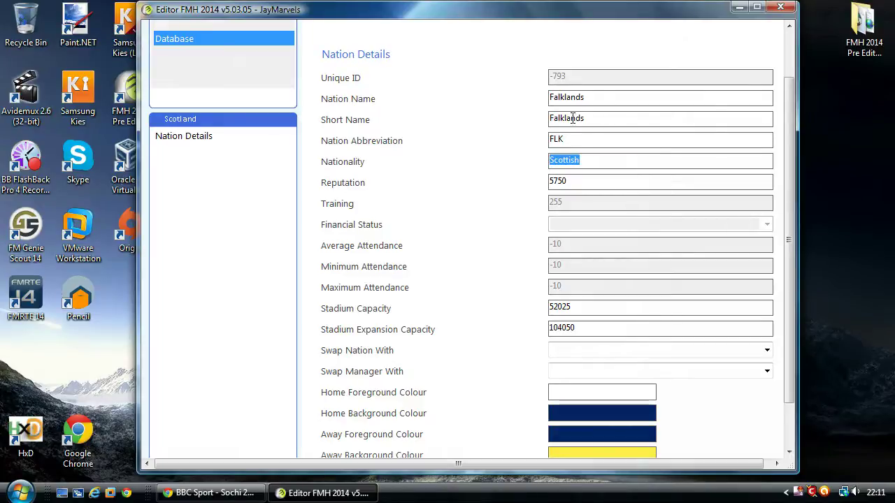
type("Britio")
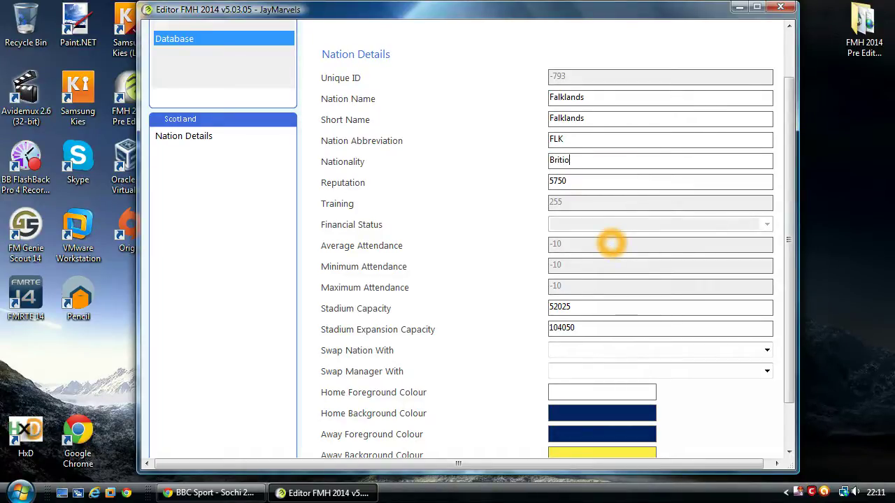
key("BackSpace")
type("sj")
key("BackSpace")
type("h")
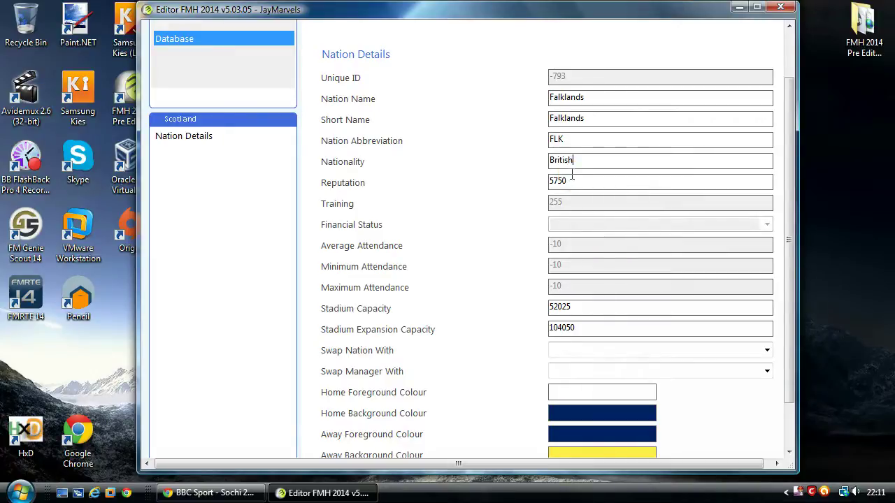
key("Tab")
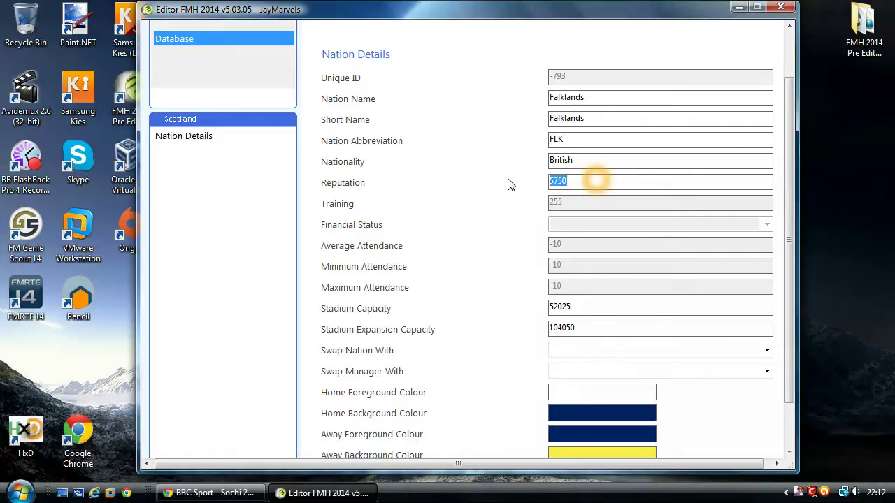
type("7000")
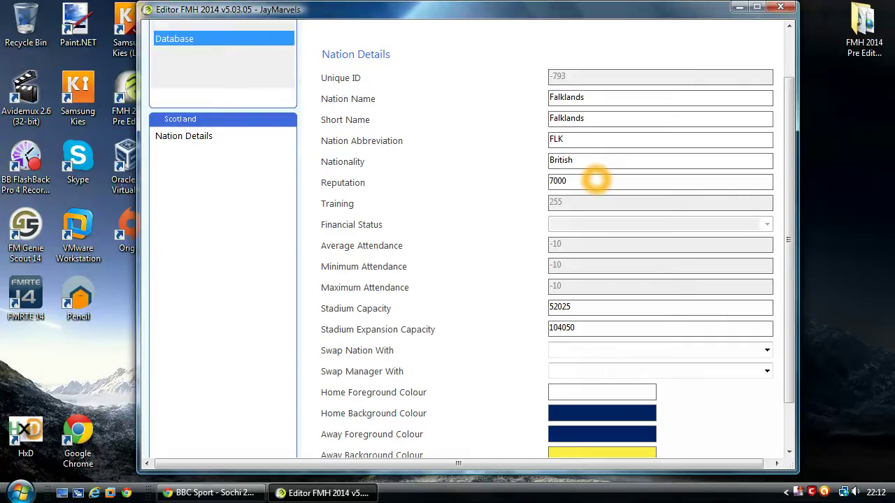
Set the nation's stadium capacity to 60025.
left_click(591, 371)
left_click(586, 308)
left_click(598, 329)
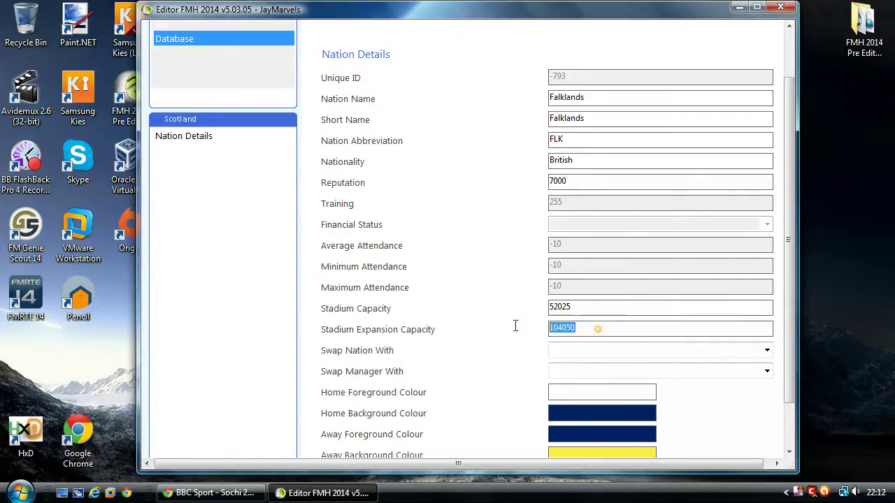
left_click(537, 399)
left_click(553, 308)
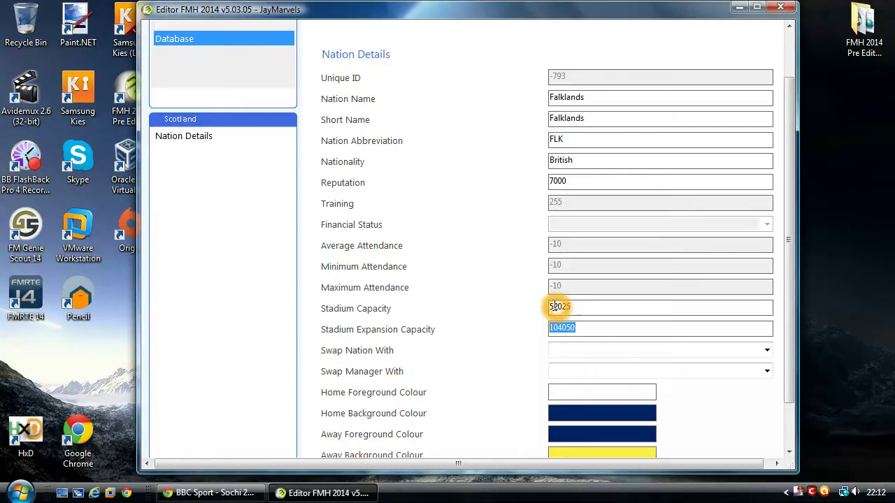
key("BackSpace")
key("BackSpace")
type("6")
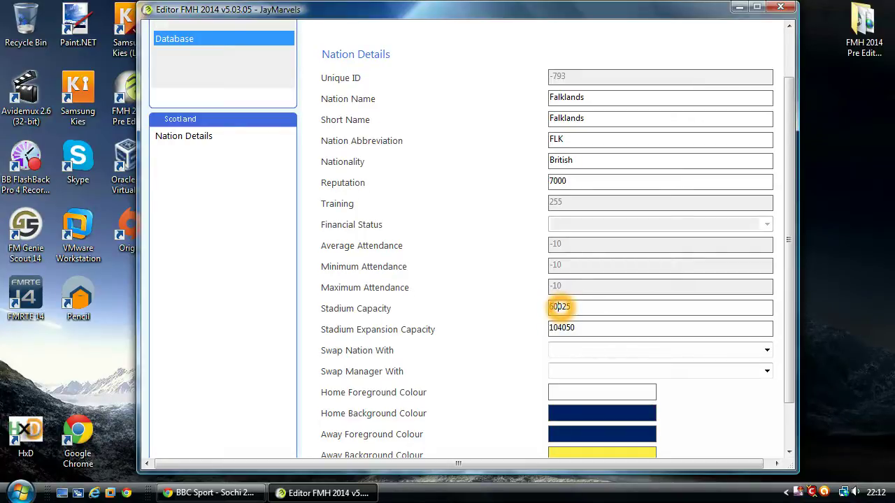
type("0")
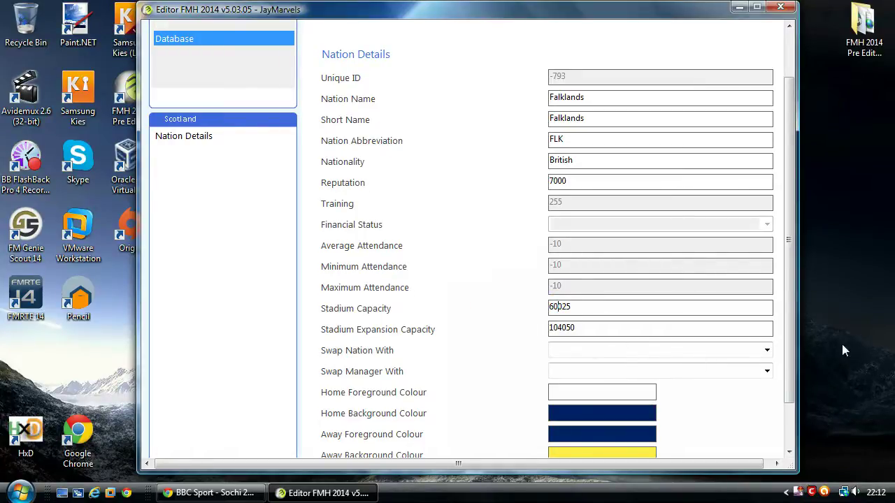
Look through the options for swapping the nation and its manager without choosing any replacement.
left_click_drag(795, 306, 795, 350)
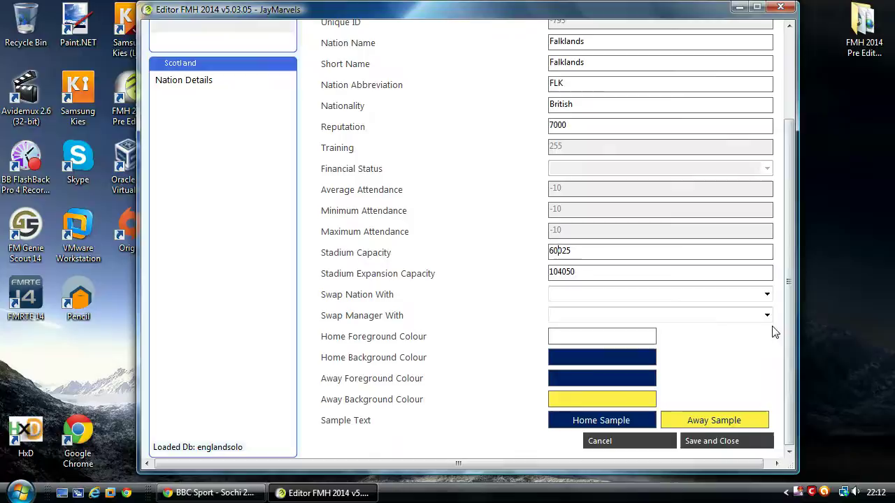
left_click(768, 295)
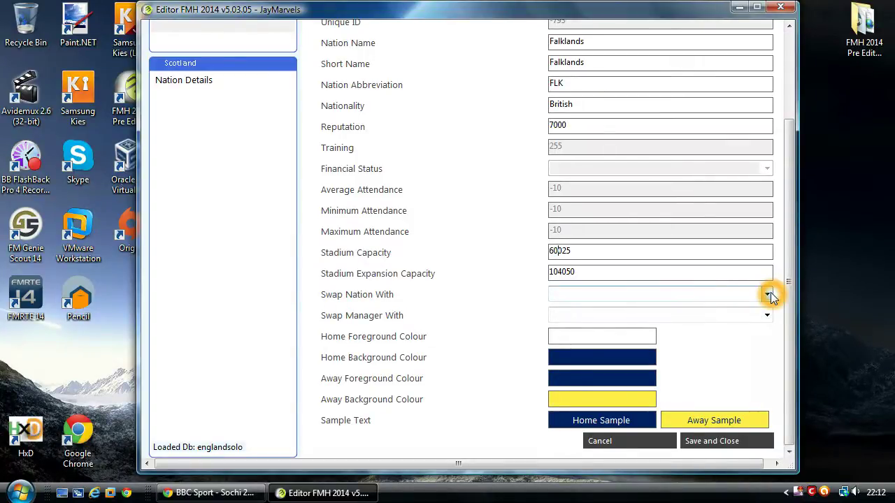
left_click(768, 297)
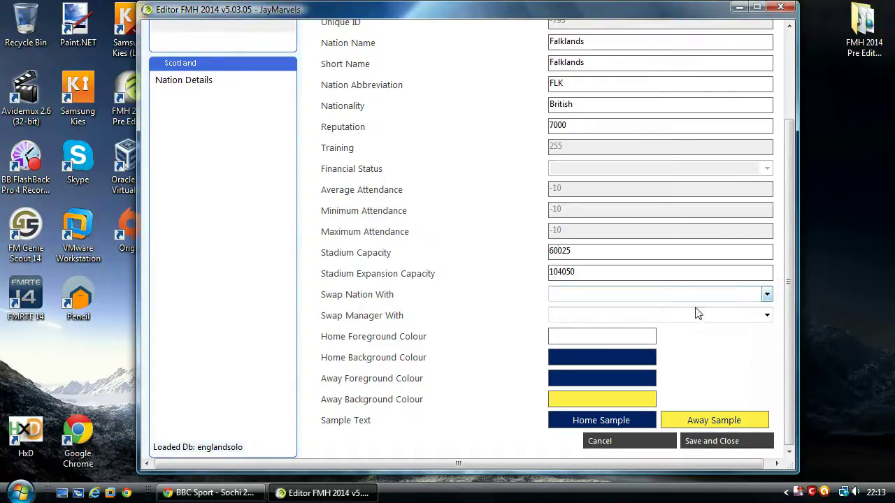
left_click(767, 316)
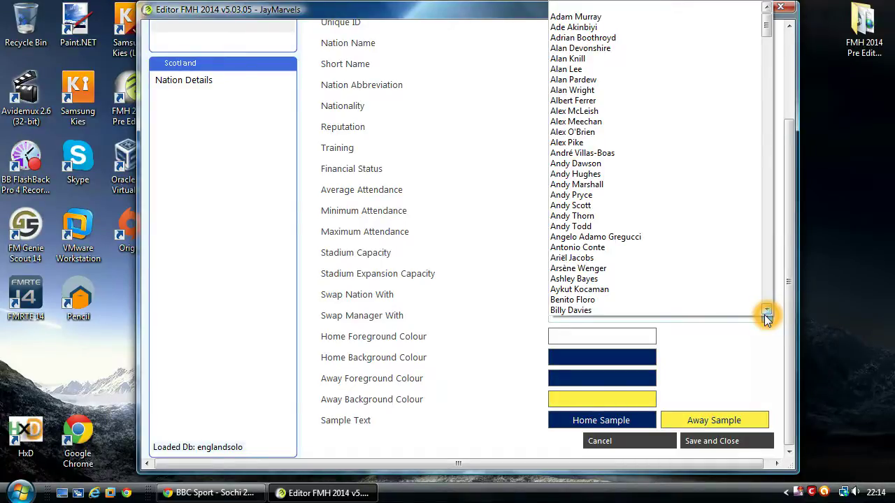
left_click_drag(767, 24, 767, 309)
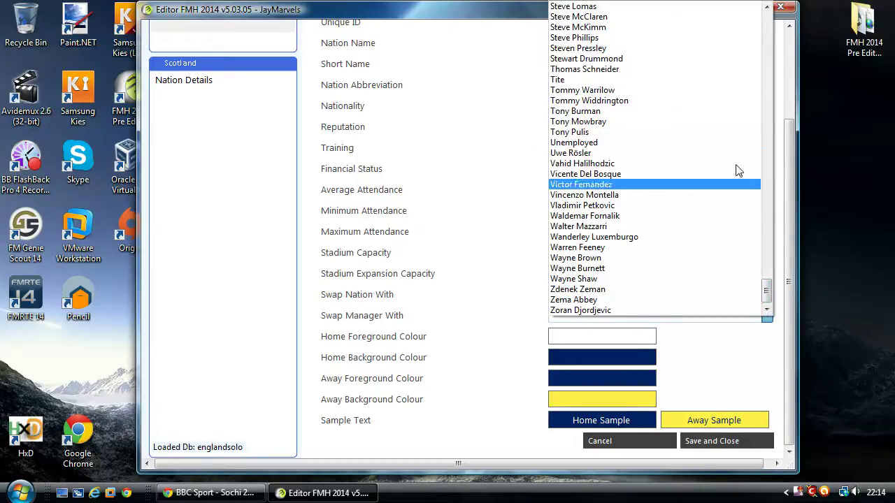
left_click(682, 218)
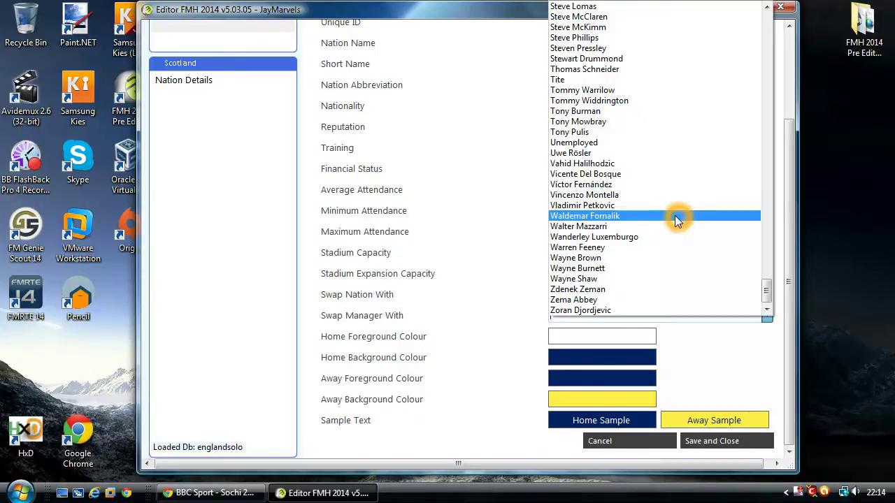
left_click(699, 342)
Try orange and then green as the home colour using the home foreground colour picker.
left_click(593, 337)
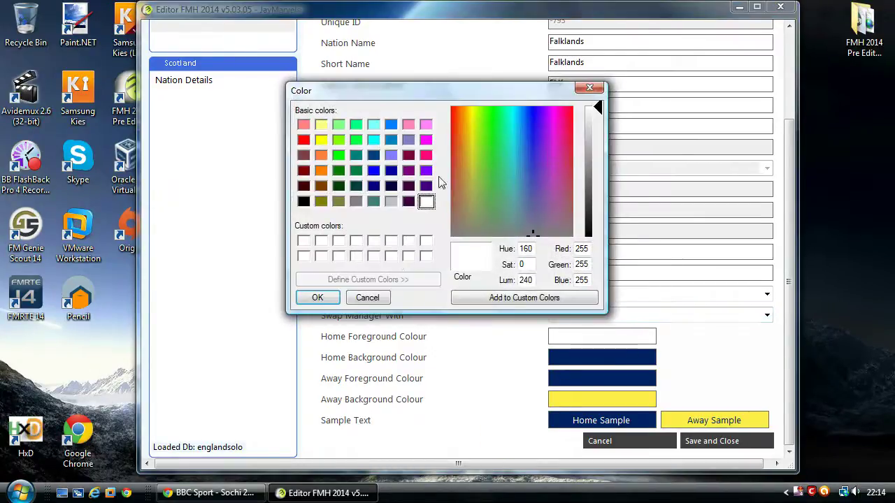
left_click(449, 211)
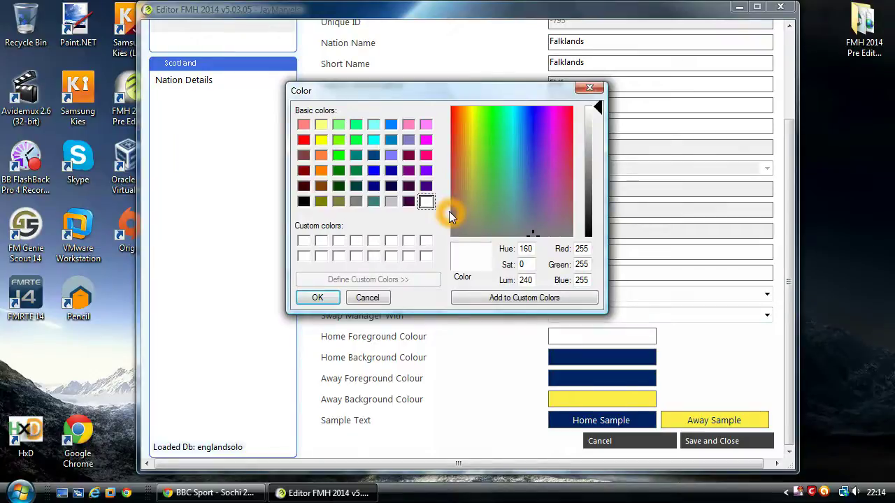
left_click(320, 170)
left_click(323, 299)
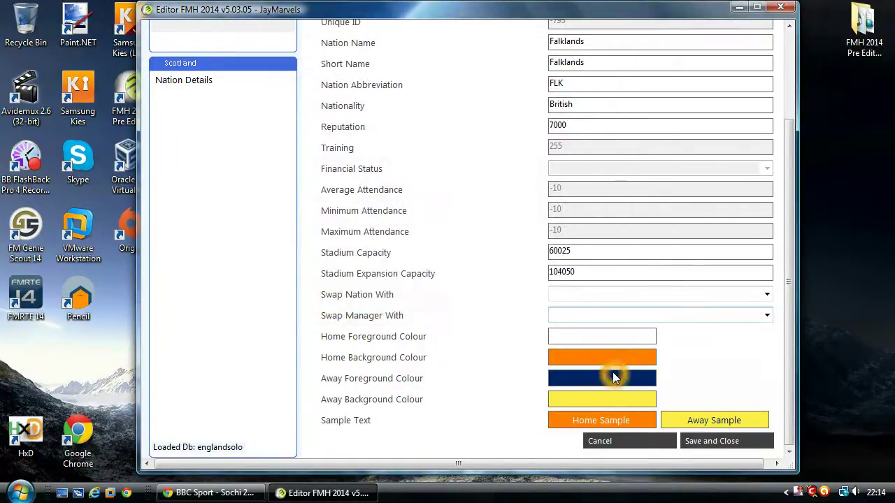
left_click(610, 337)
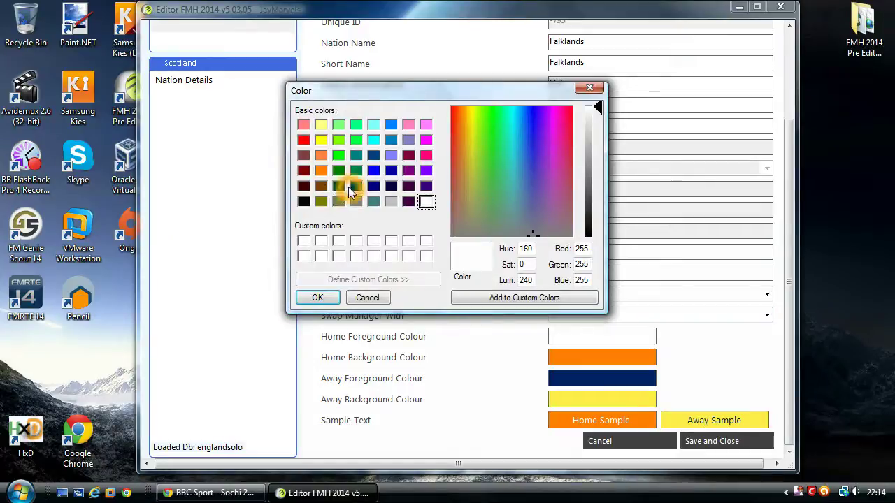
left_click(339, 170)
left_click(317, 297)
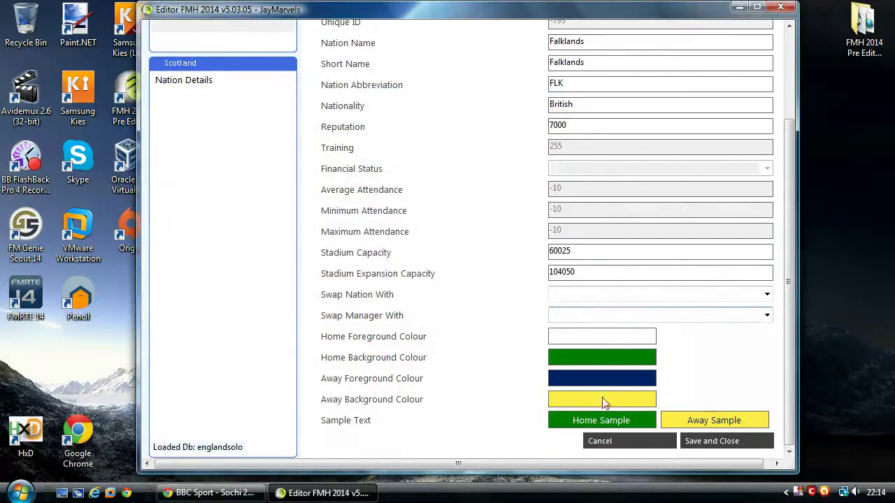
Recolour the home background dark teal and the away background green through their foreground colour pickers, and save the nation details.
left_click(595, 334)
left_click(357, 186)
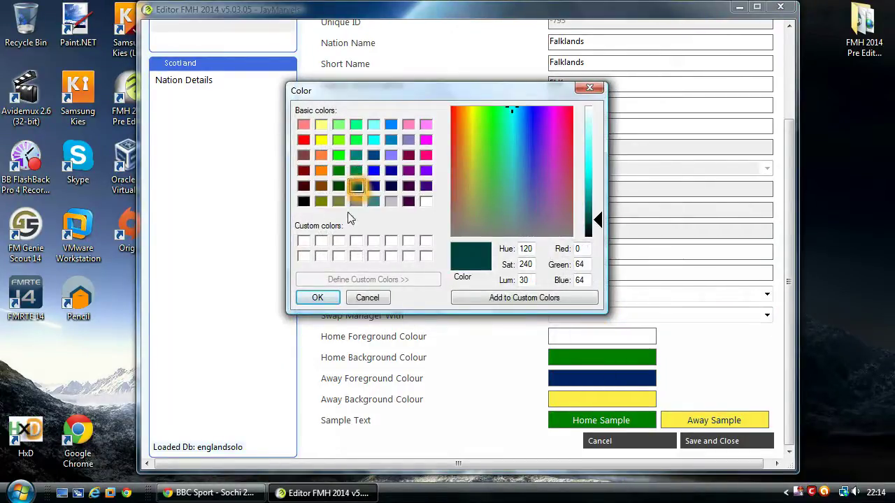
left_click(315, 298)
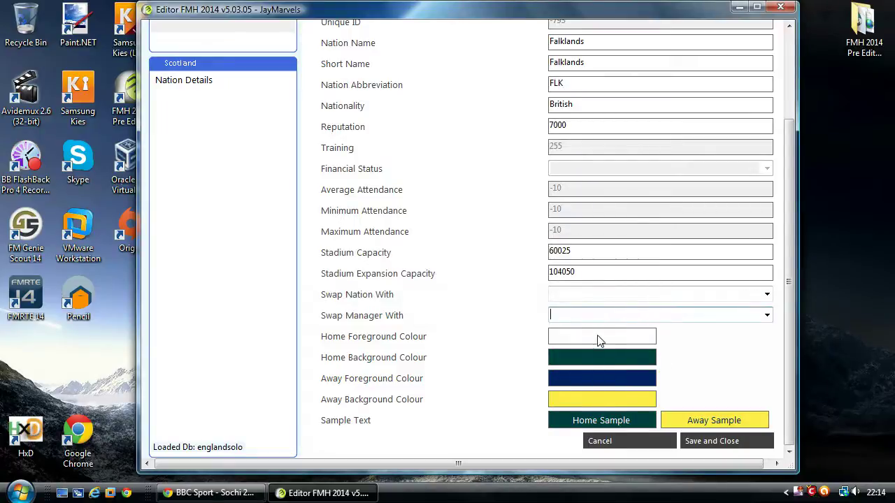
left_click(593, 378)
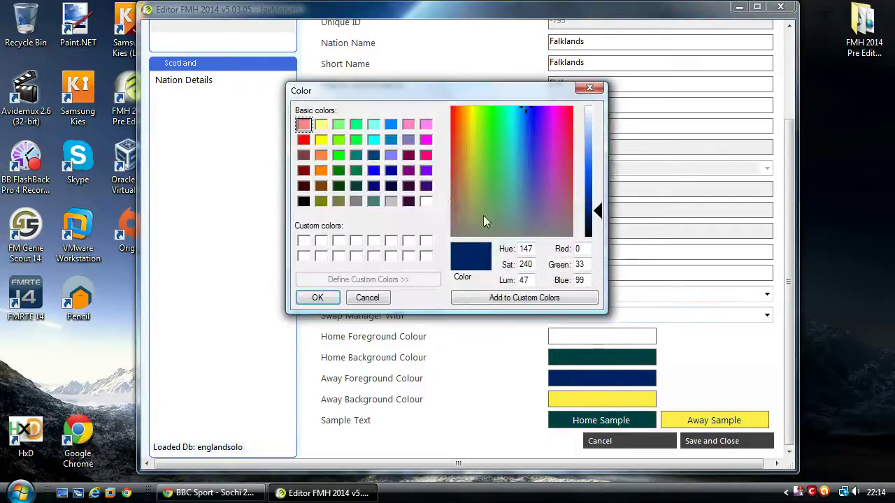
left_click(356, 170)
left_click(318, 298)
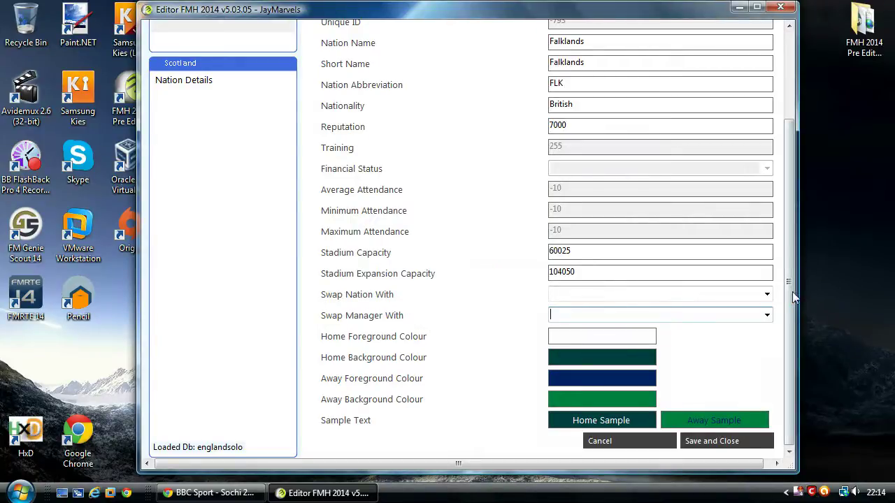
left_click(713, 441)
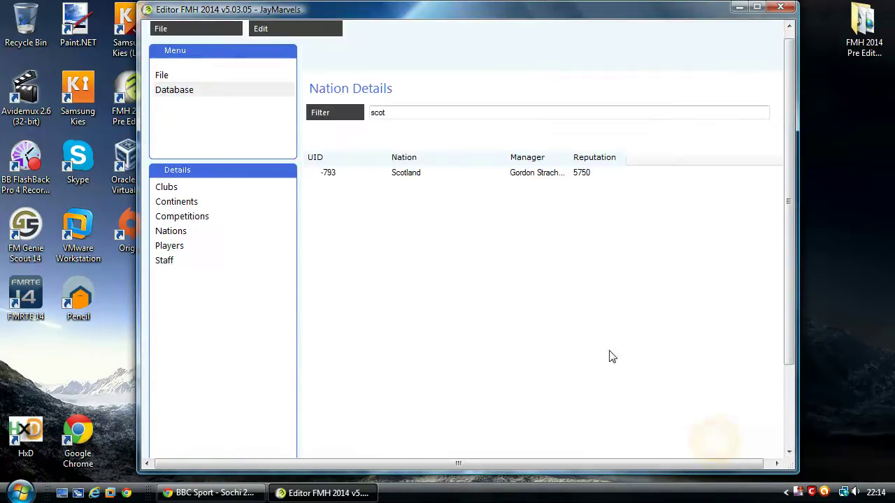
Reopen the Scotland entry to check the saved names, nationality, reputation, stadium capacity and colours, and leave without saving.
left_click(408, 172)
scroll(454, 182, "down", 2)
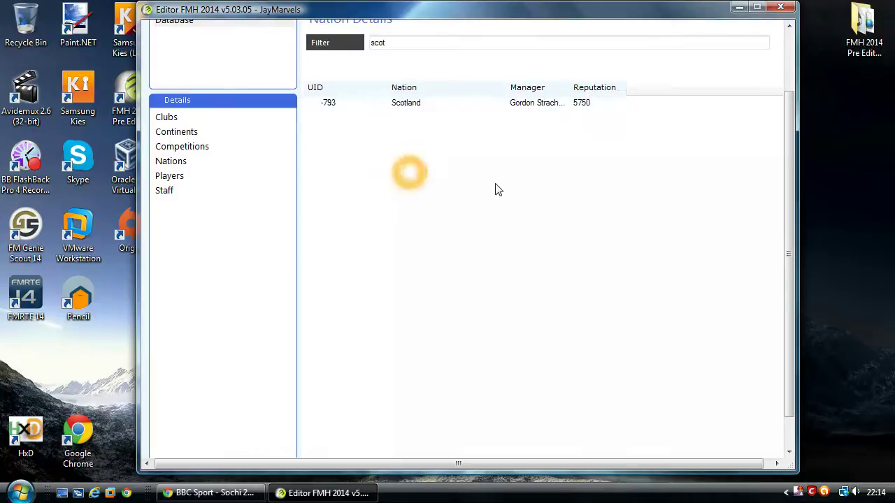
double_click(406, 103)
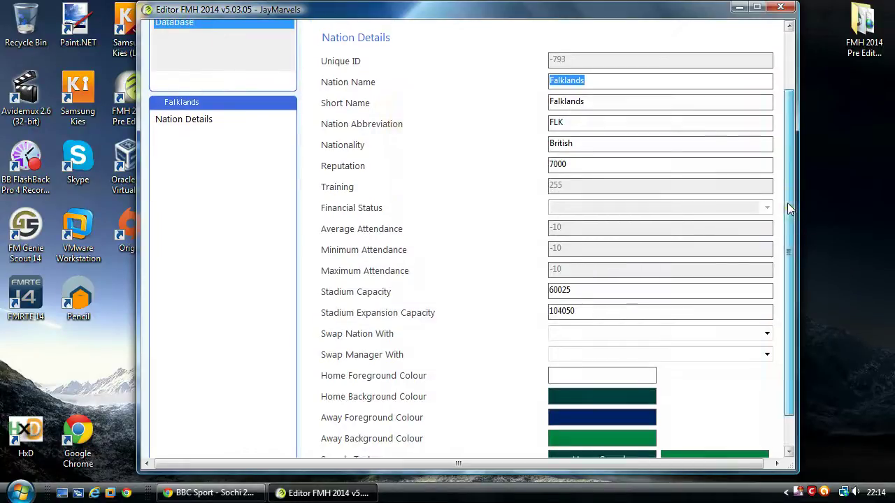
left_click_drag(789, 208, 571, 147)
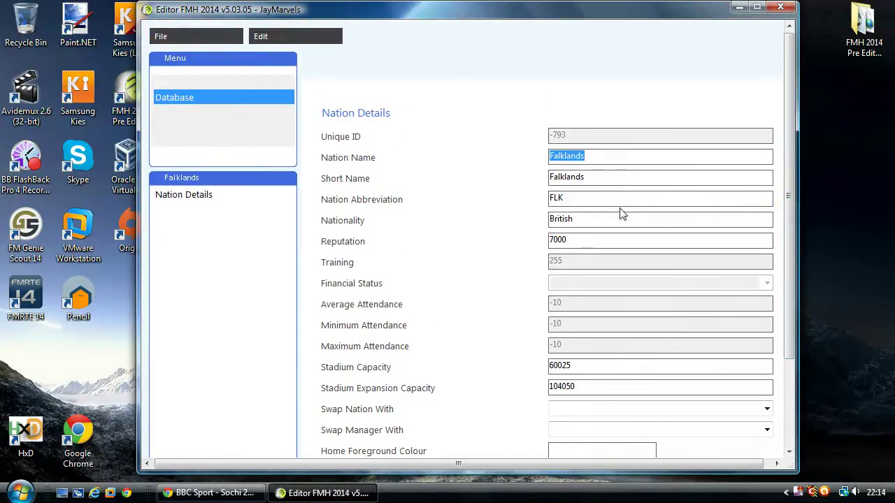
scroll(477, 268, "down", 3)
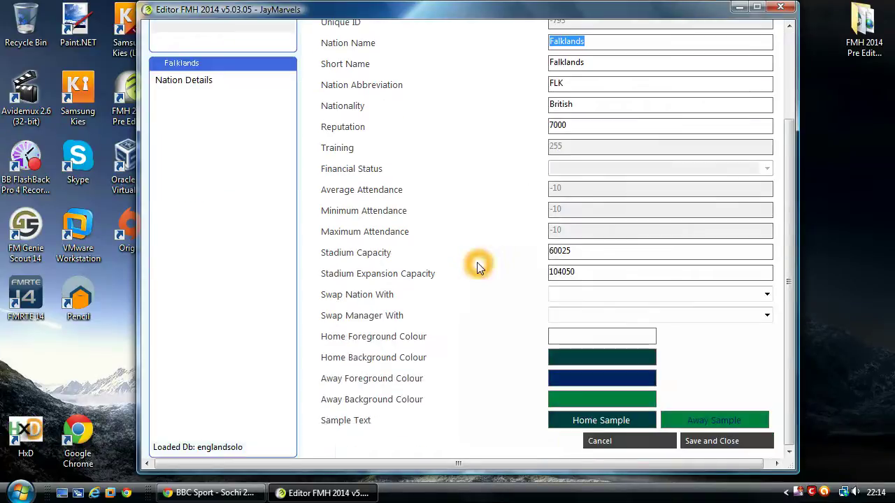
scroll(539, 399, "up", 1)
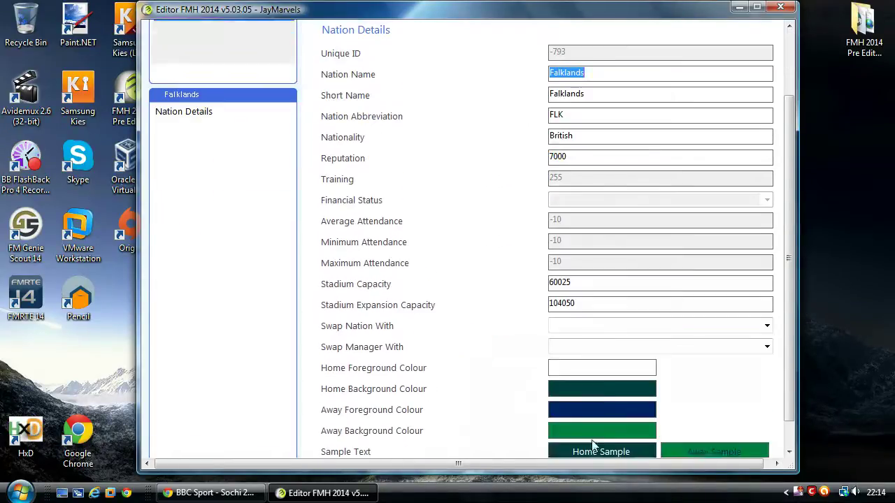
scroll(593, 445, "down", 1)
left_click(616, 442)
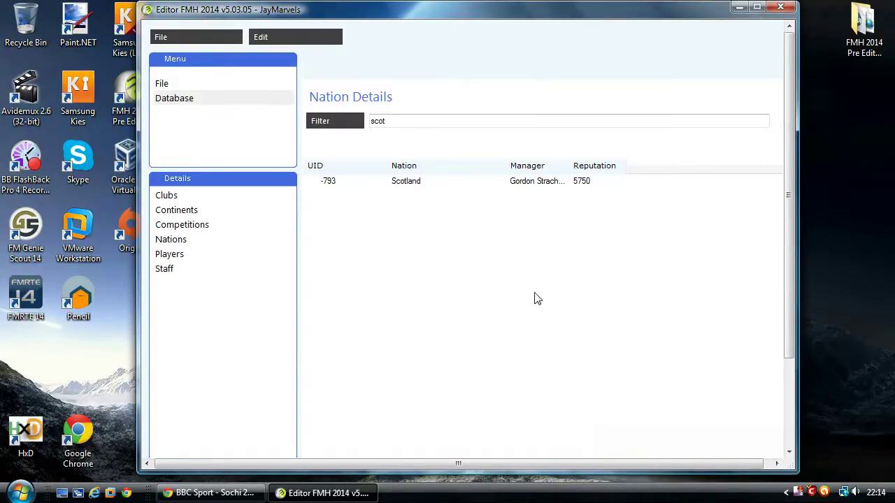
View the file commands, reopen the Scotland entry to examine the Swap Nation With and Swap Manager With choices, and leave without saving.
left_click(192, 39)
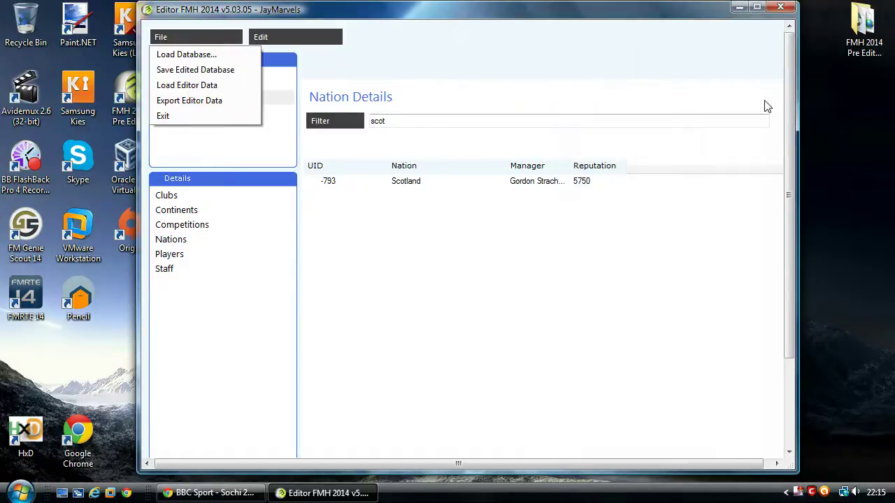
left_click(395, 181)
scroll(399, 182, "down", 3)
double_click(415, 110)
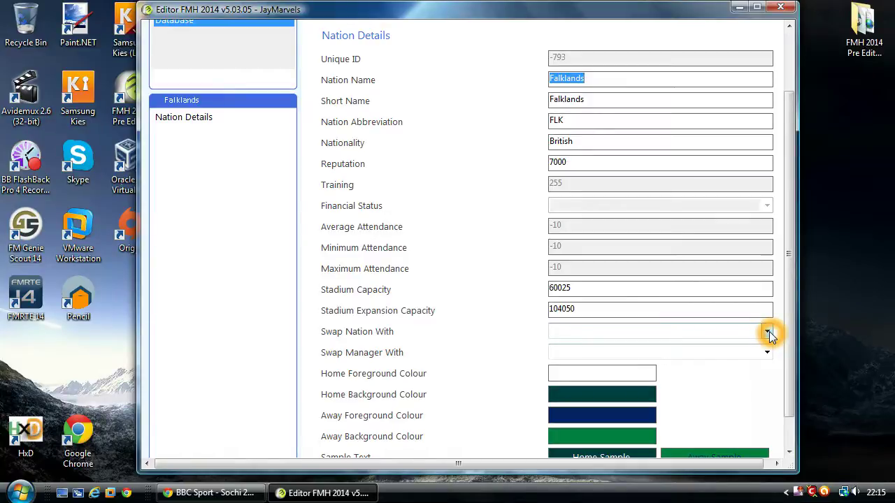
left_click(768, 332)
left_click(462, 328)
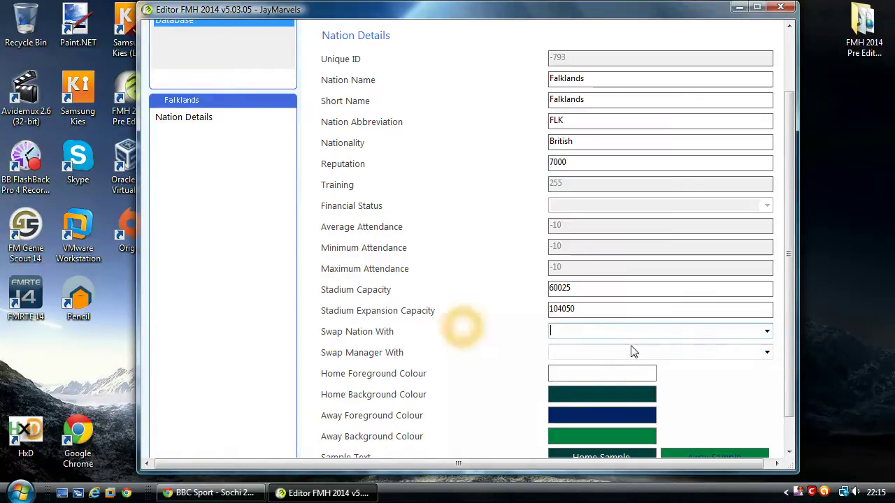
left_click(770, 353)
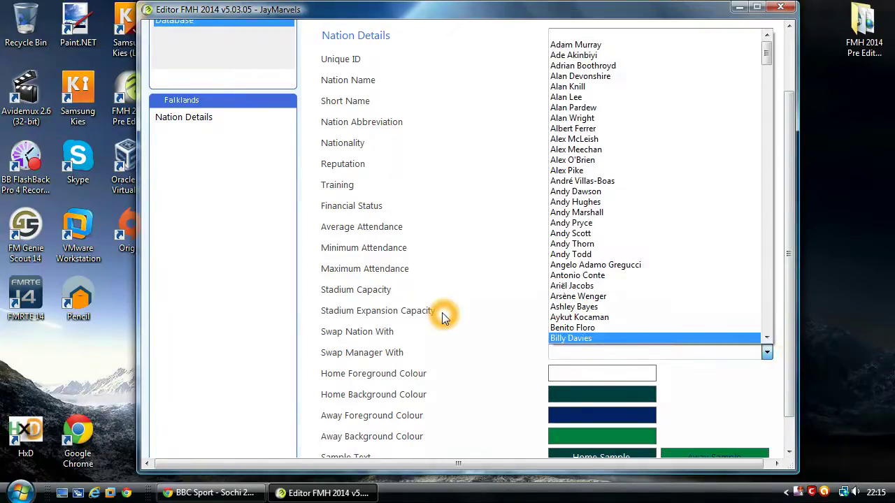
scroll(442, 312, "down", 1)
left_click(793, 338)
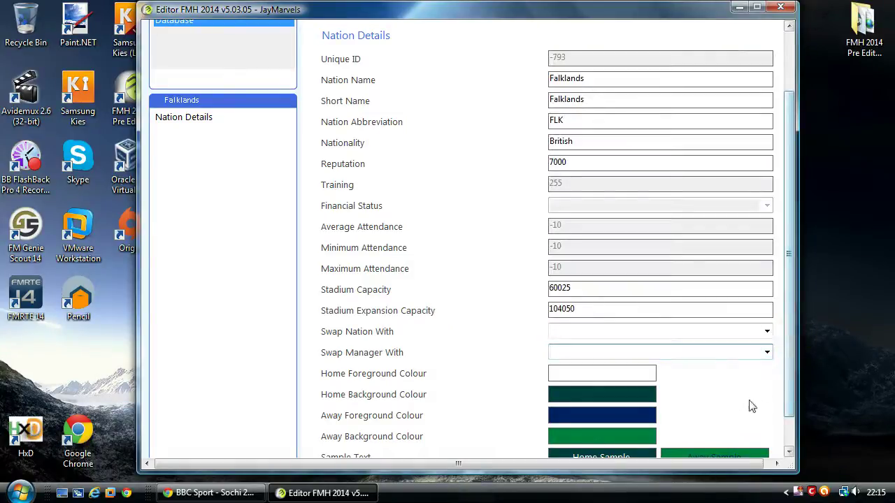
scroll(667, 430, "down", 1)
left_click(622, 443)
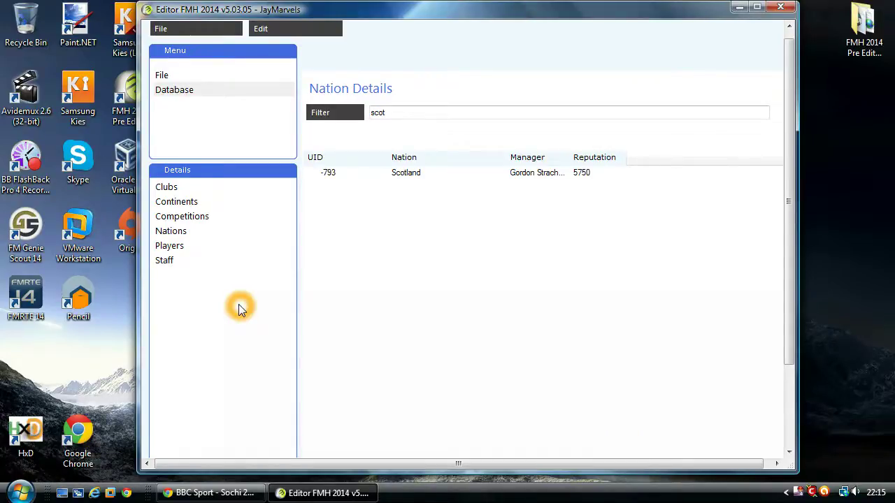
left_click(791, 260)
left_click_drag(790, 260, 793, 399)
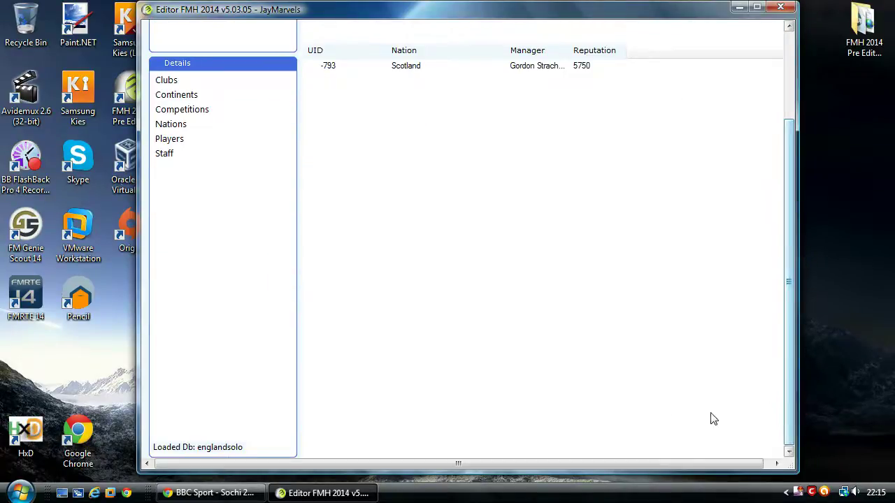
left_click(600, 351)
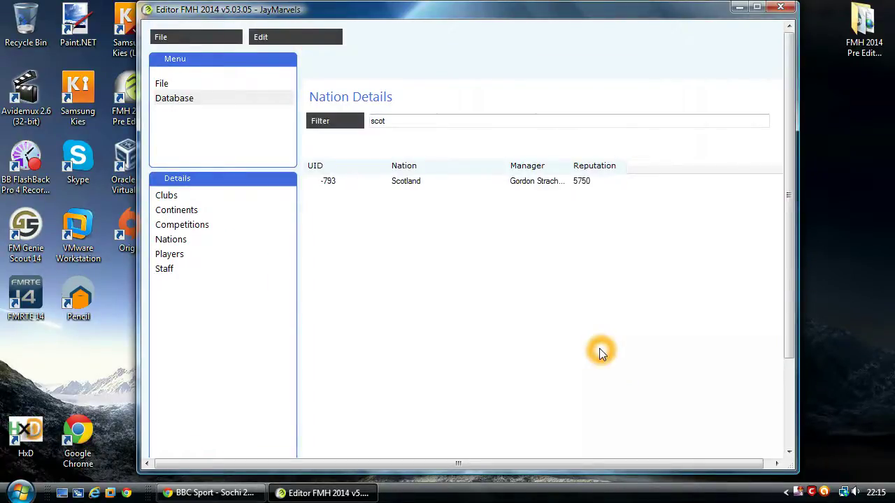